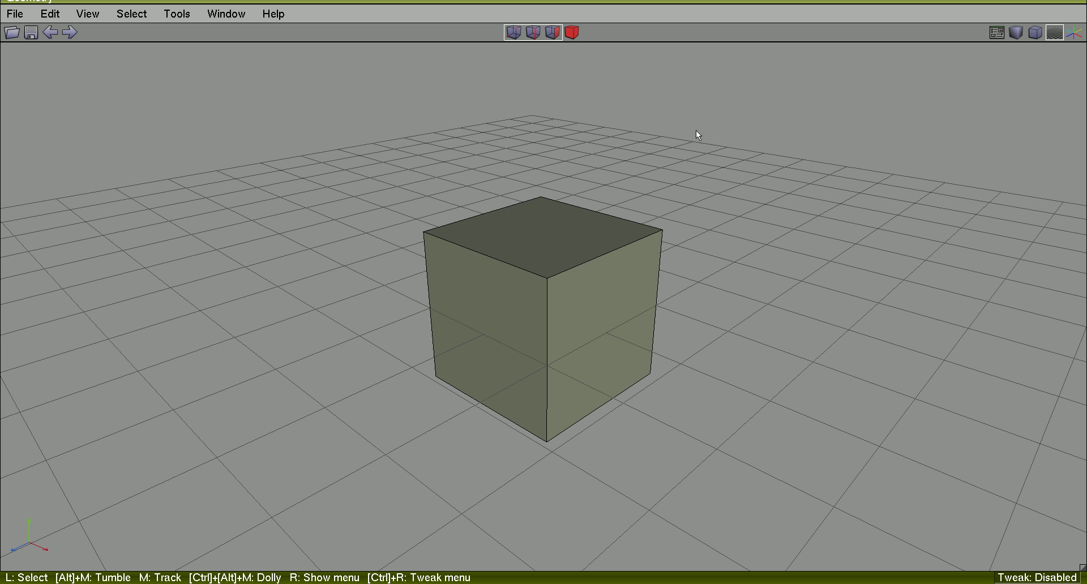
In vertex mode, select three top corner vertices of the cube and view the vertex menu
{"action": "left_click", "coordinate": [514, 32]}
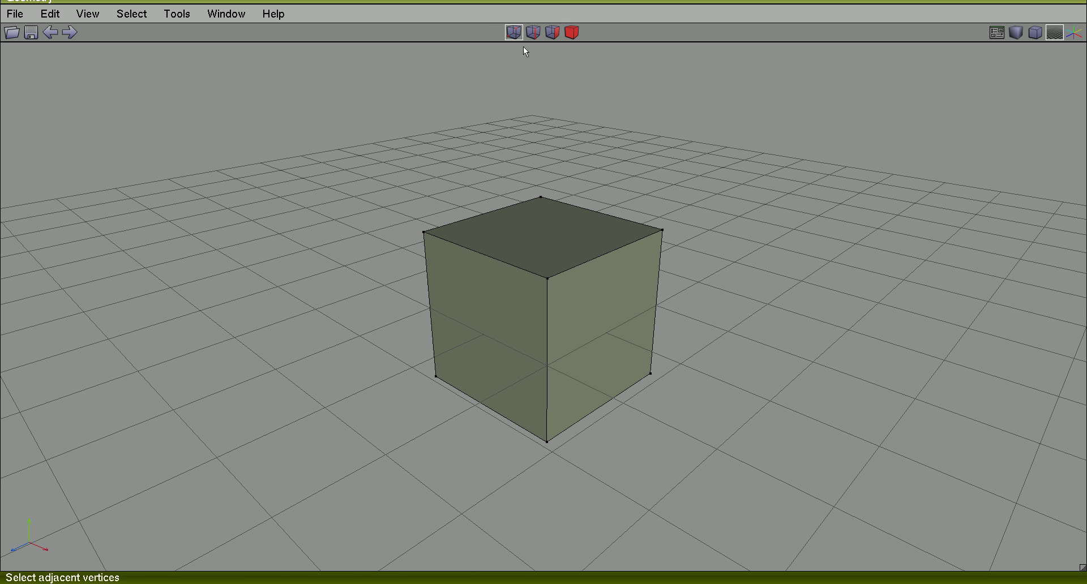
{"action": "left_click", "coordinate": [662, 230]}
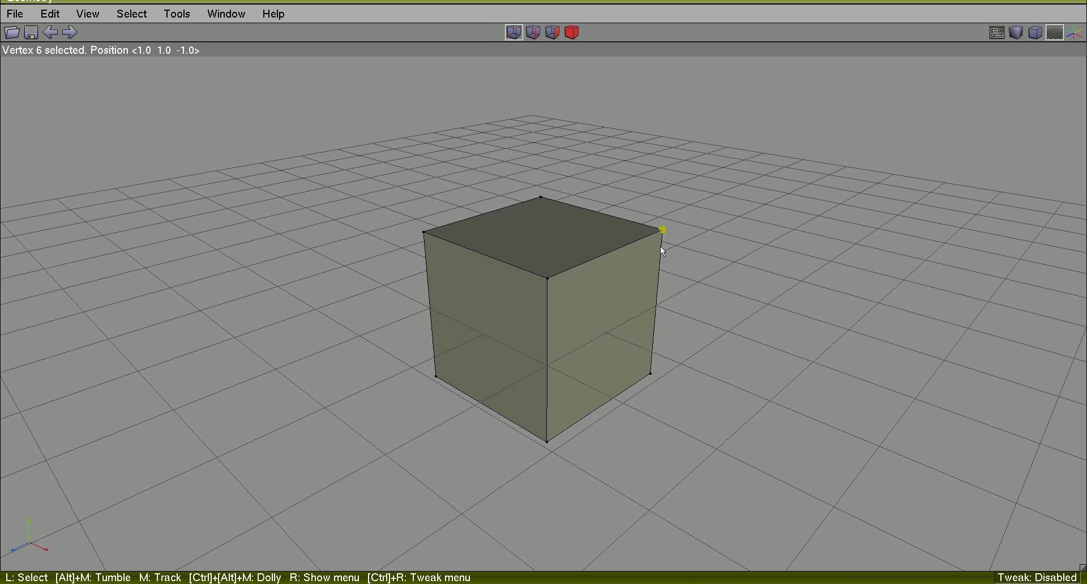
{"action": "left_click_drag", "start_coordinate": [671, 193], "coordinate": [517, 294]}
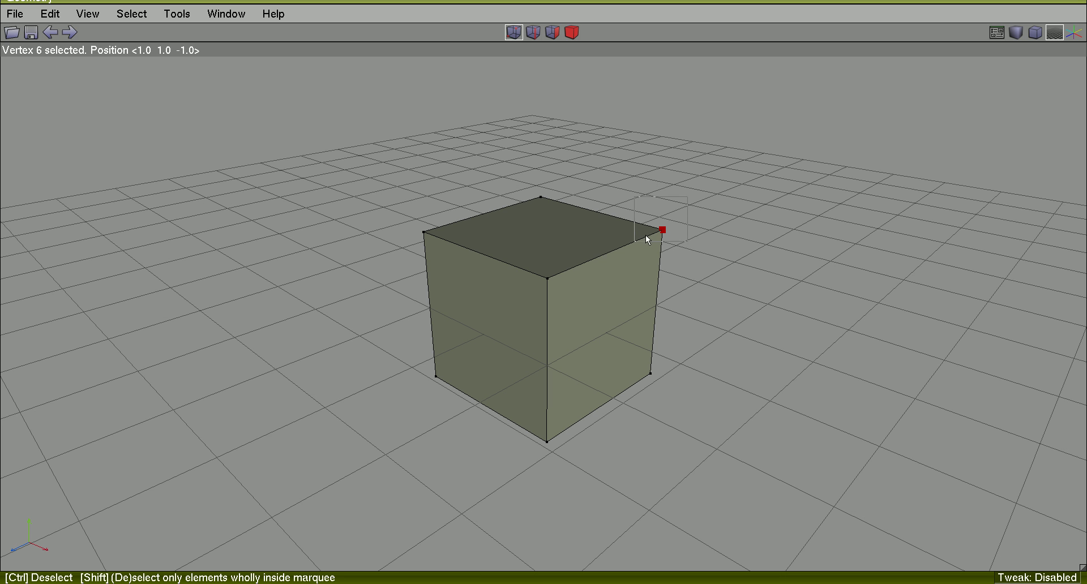
{"action": "right_click", "coordinate": [778, 121]}
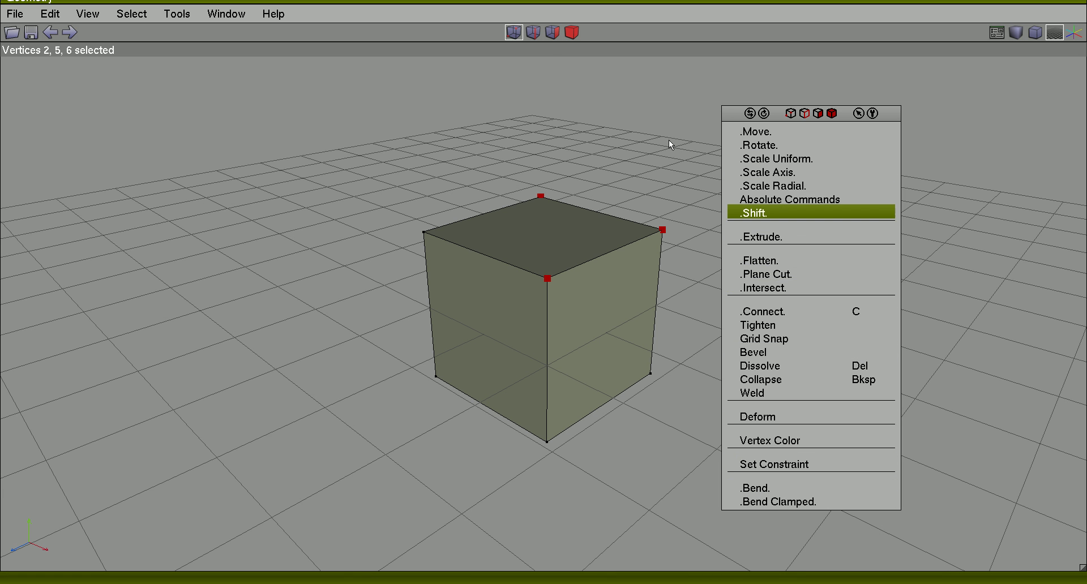
Switch through edge mode to face mode and select the cube's right face
{"action": "left_click", "coordinate": [533, 34]}
{"action": "right_click", "coordinate": [800, 123]}
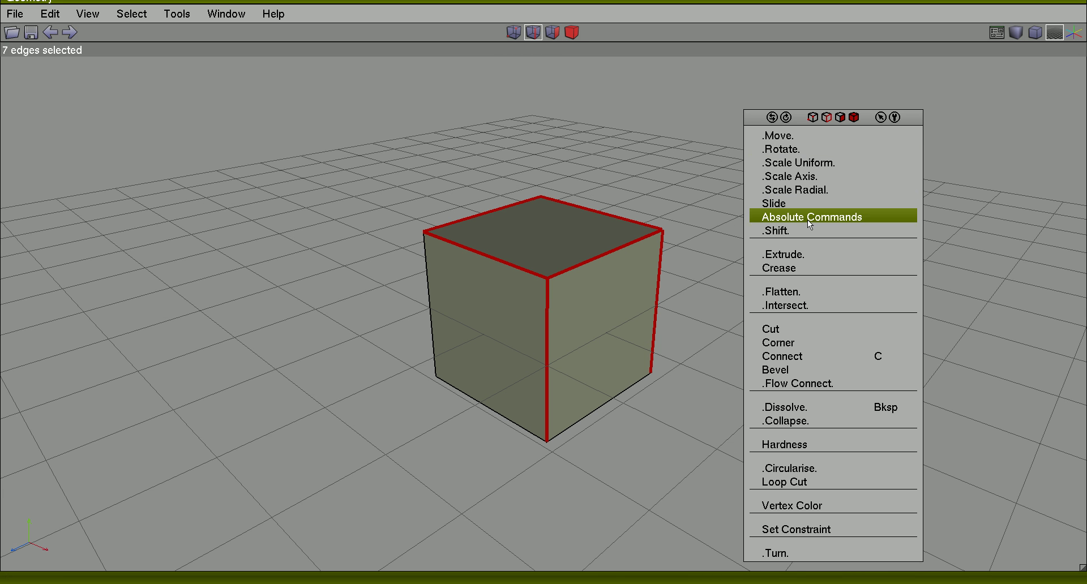
{"action": "left_click", "coordinate": [673, 133]}
{"action": "left_click", "coordinate": [556, 34]}
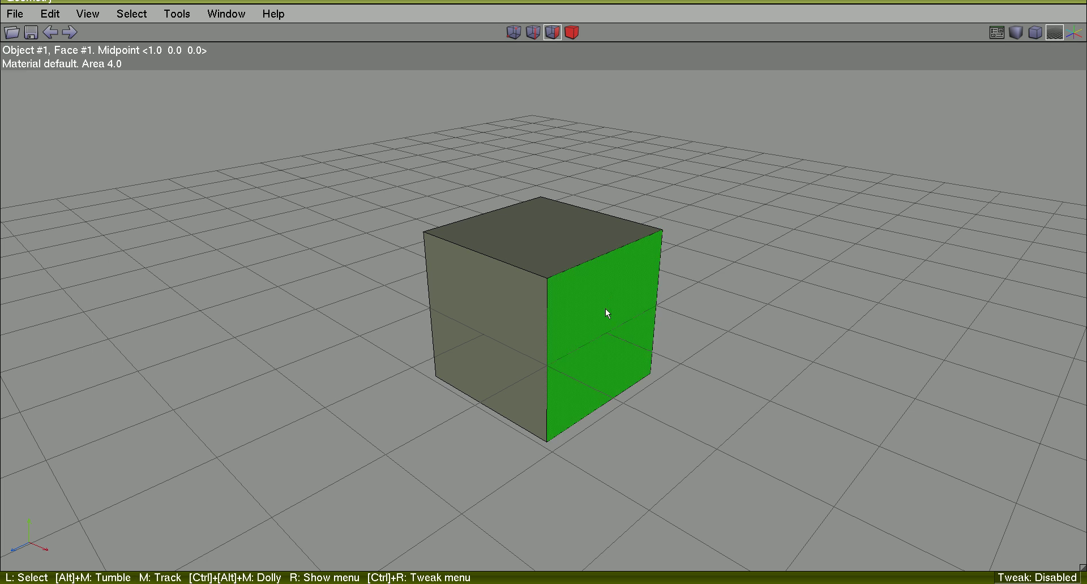
{"action": "left_click", "coordinate": [605, 309]}
{"action": "right_click", "coordinate": [780, 122]}
{"action": "left_click", "coordinate": [705, 357]}
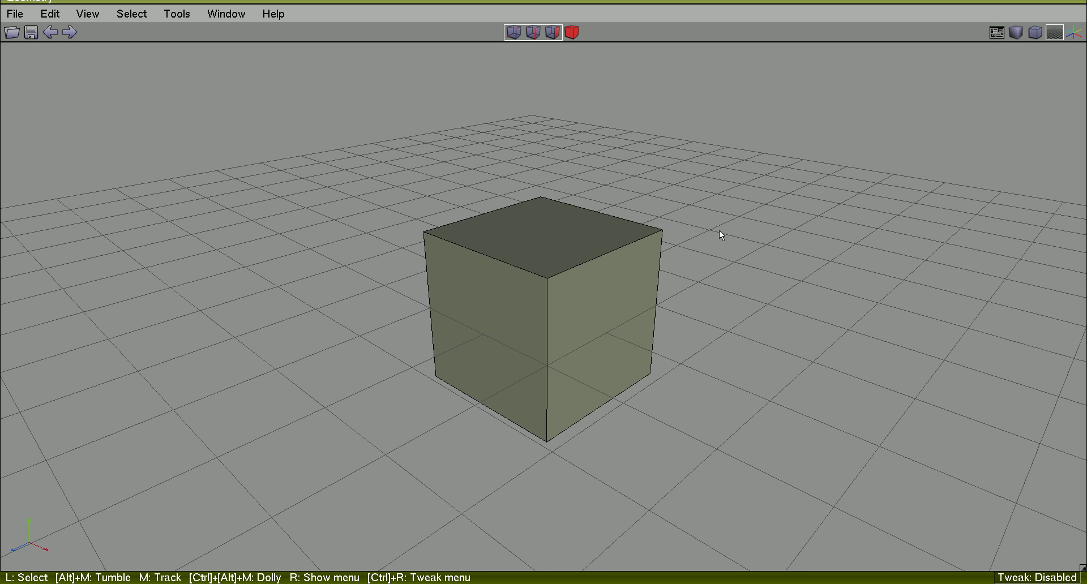
Orbit around the cube, turn on Show axes, then zoom out and back in
{"action": "left_click", "coordinate": [630, 317]}
{"action": "middle_click_drag", "start_coordinate": [675, 308], "coordinate": [657, 311], "text": "alt"}
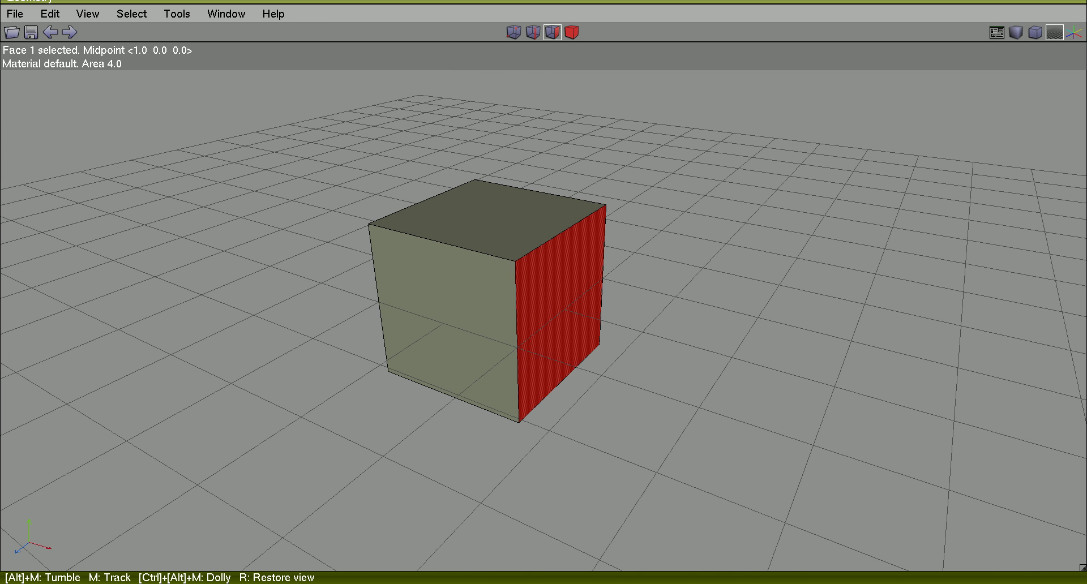
{"action": "middle_click_drag", "start_coordinate": [775, 240], "coordinate": [783, 239], "text": "alt"}
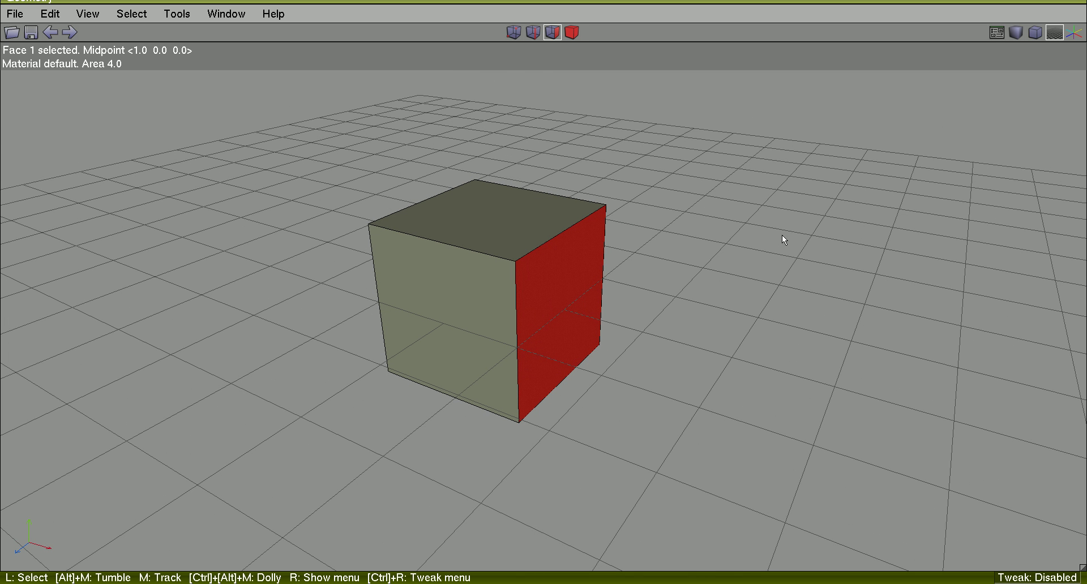
{"action": "left_click", "coordinate": [1074, 36]}
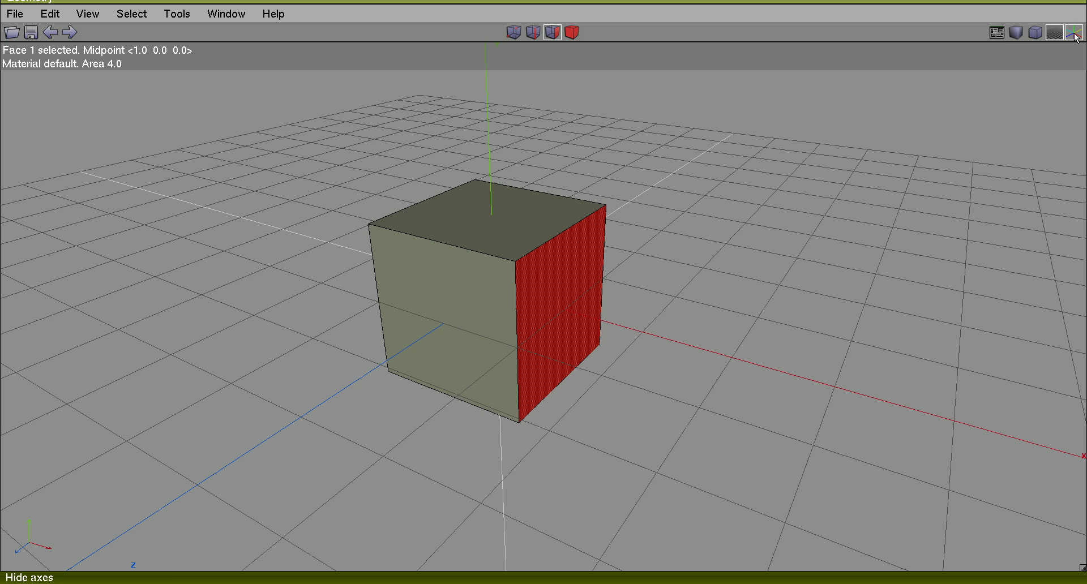
{"action": "scroll", "coordinate": [858, 187], "scroll_direction": "down", "scroll_amount": 2}
{"action": "scroll", "coordinate": [859, 186], "scroll_direction": "down", "scroll_amount": 2}
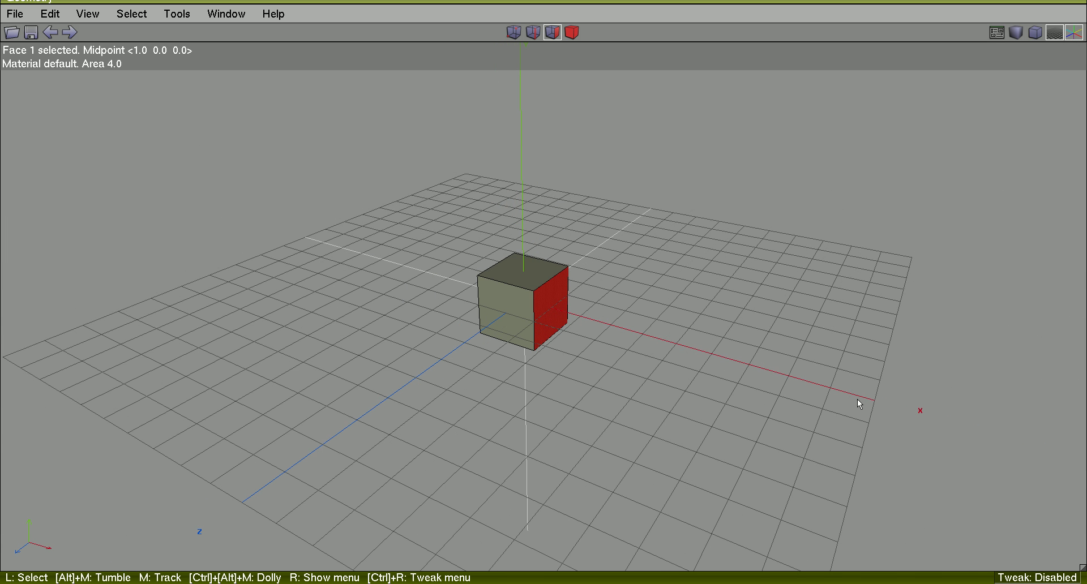
{"action": "scroll", "coordinate": [789, 315], "scroll_direction": "up", "scroll_amount": 3}
{"action": "scroll", "coordinate": [818, 211], "scroll_direction": "up", "scroll_amount": 1}
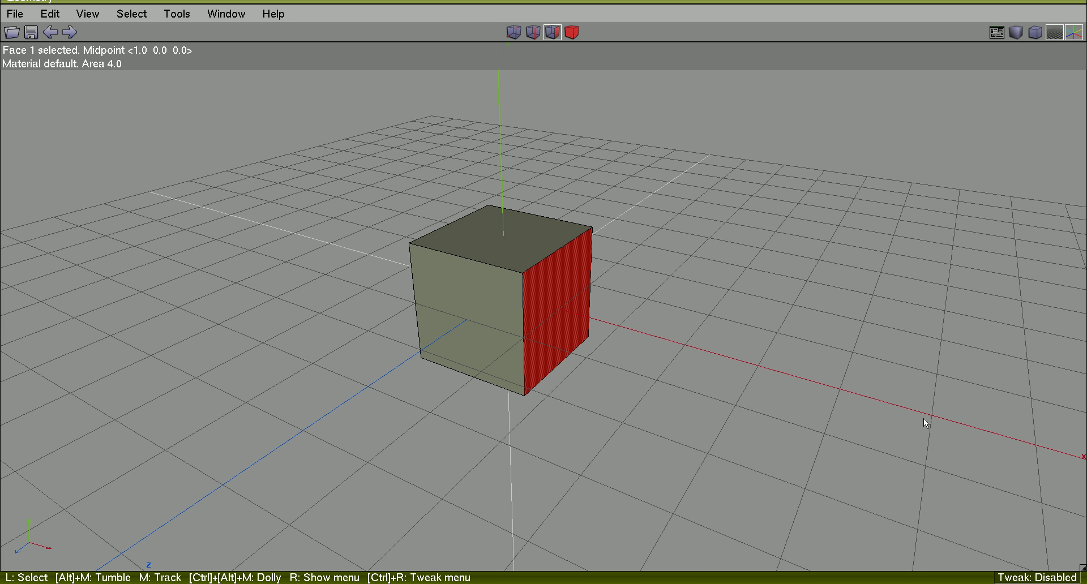
{"action": "right_click", "coordinate": [802, 119]}
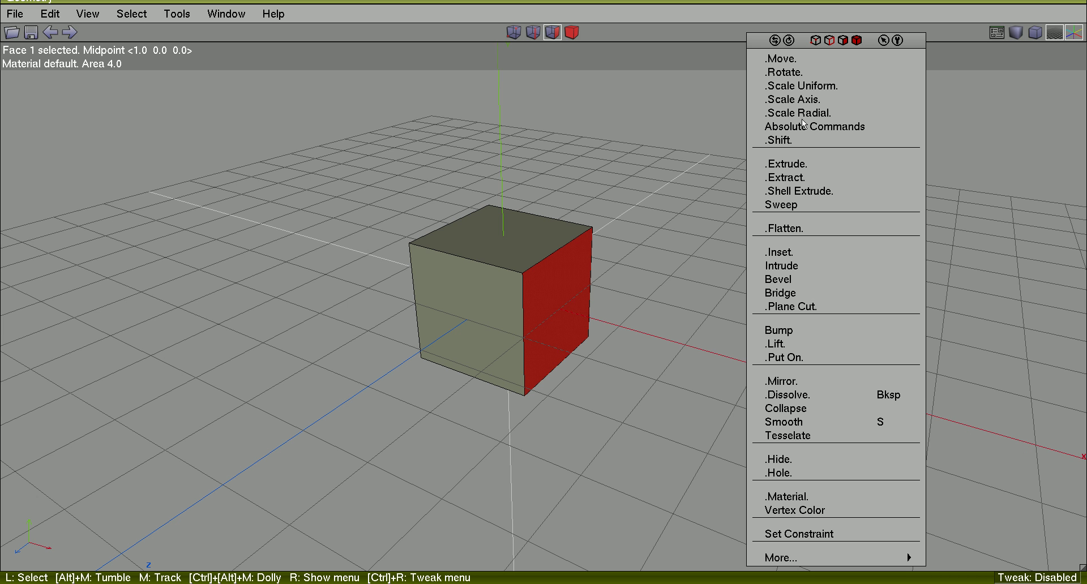
{"action": "left_click", "coordinate": [797, 60]}
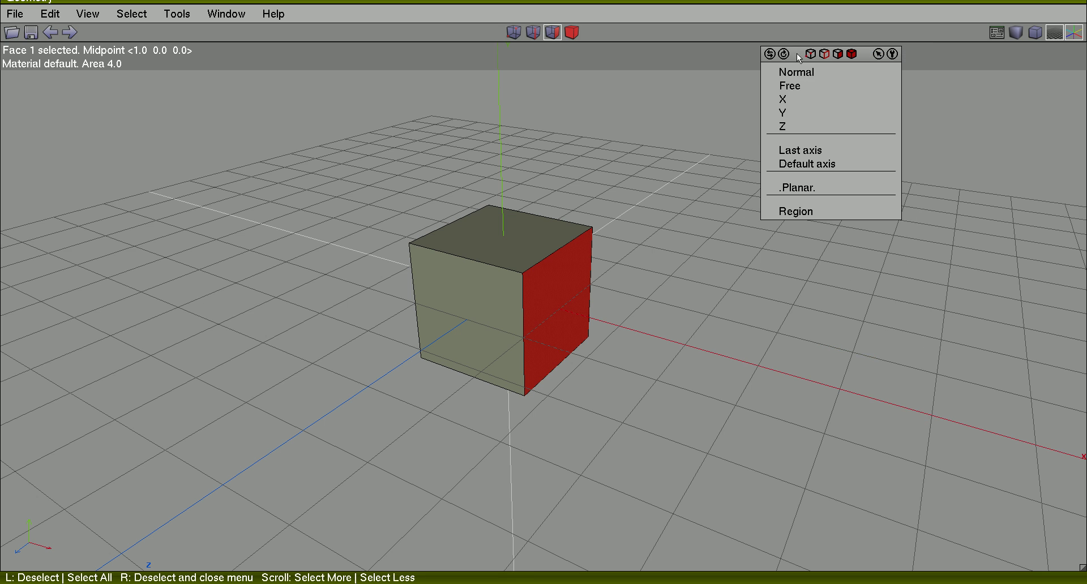
{"action": "left_click", "coordinate": [795, 102]}
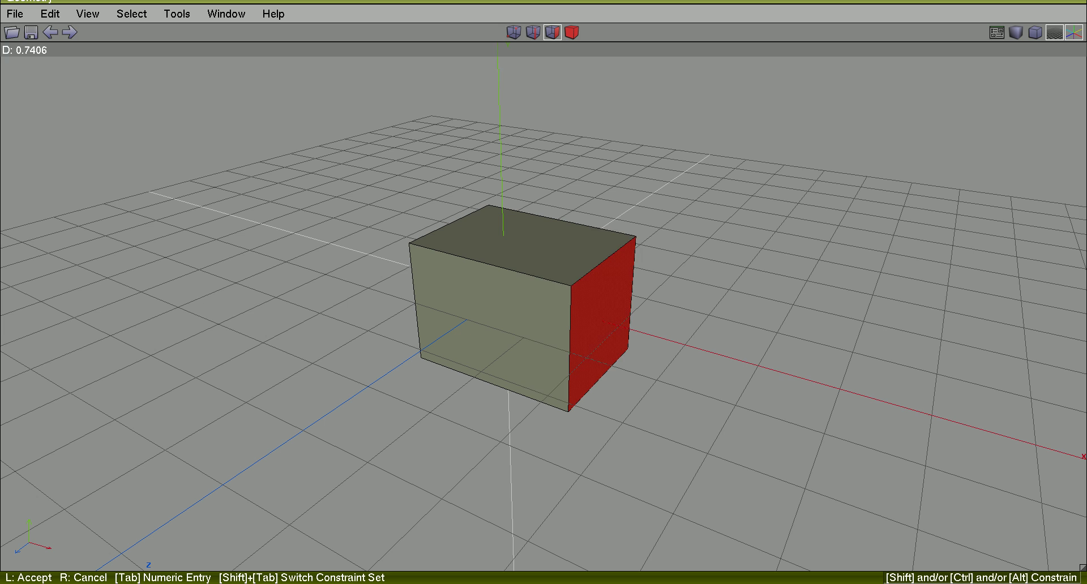
{"action": "right_click", "coordinate": [834, 144]}
{"action": "left_click", "coordinate": [835, 64]}
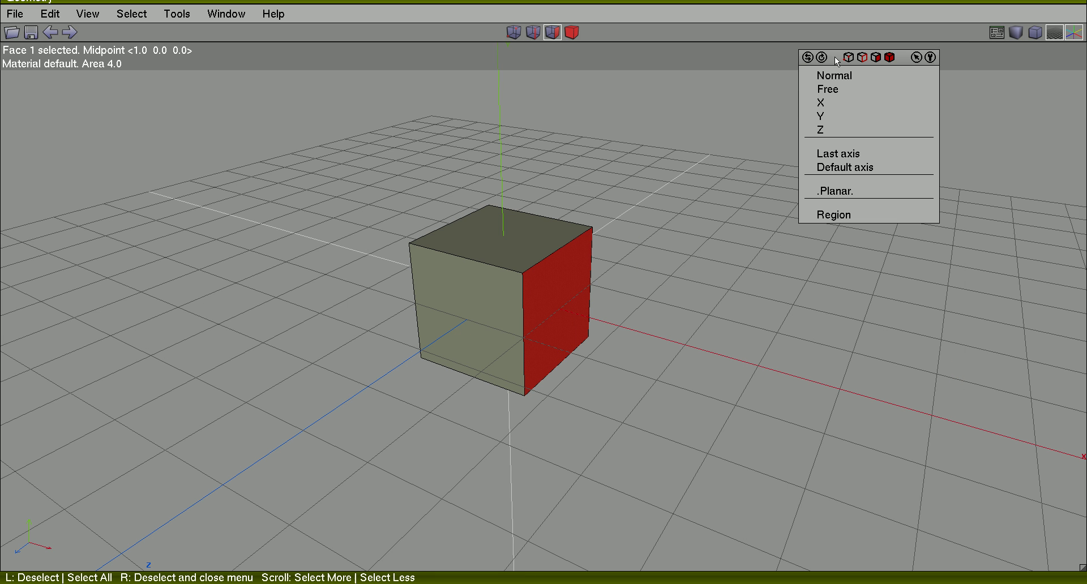
{"action": "left_click", "coordinate": [831, 116]}
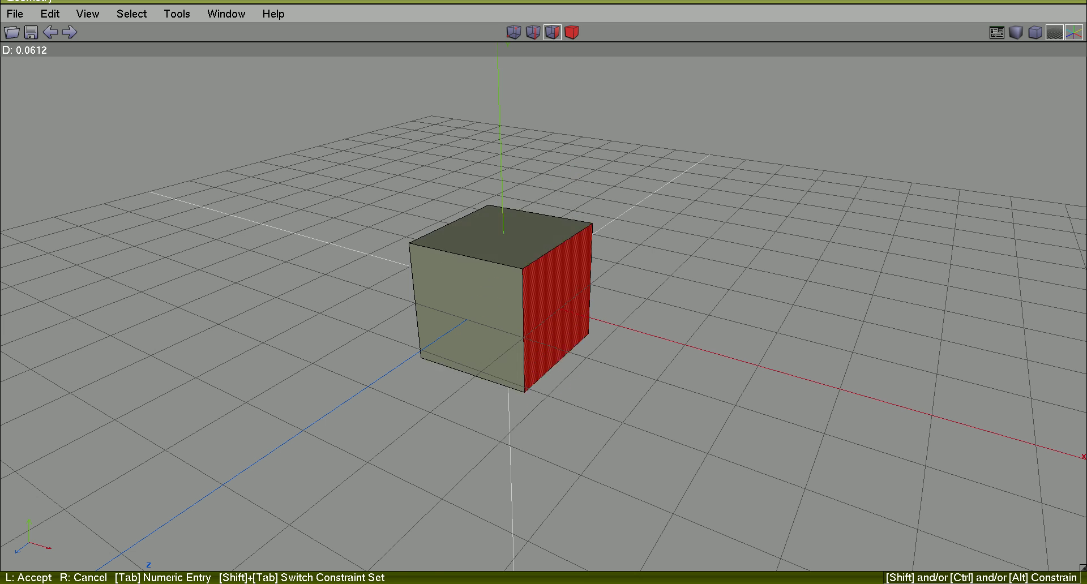
{"action": "right_click", "coordinate": [831, 130]}
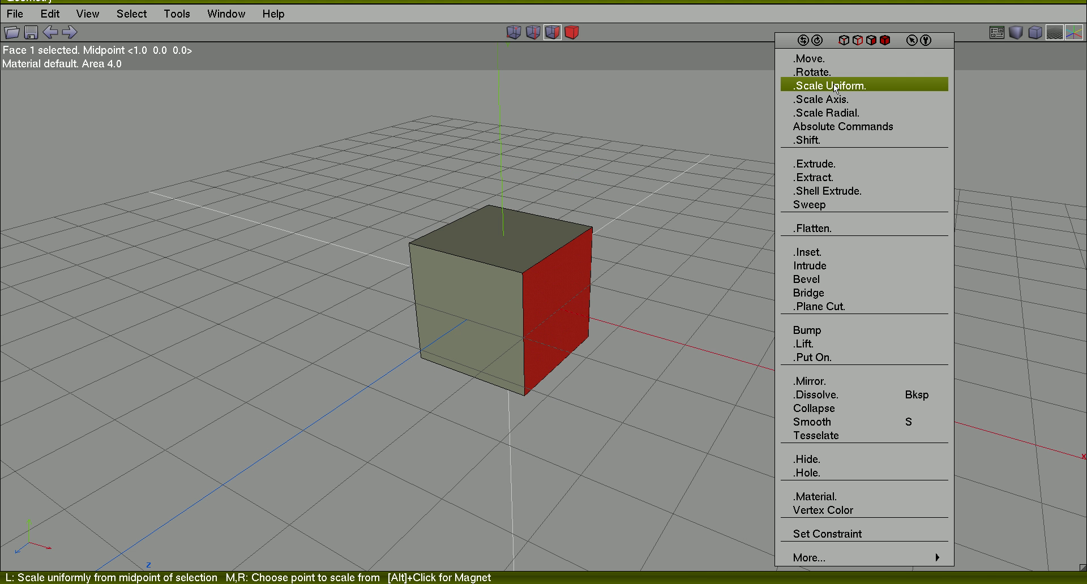
{"action": "left_click", "coordinate": [835, 86]}
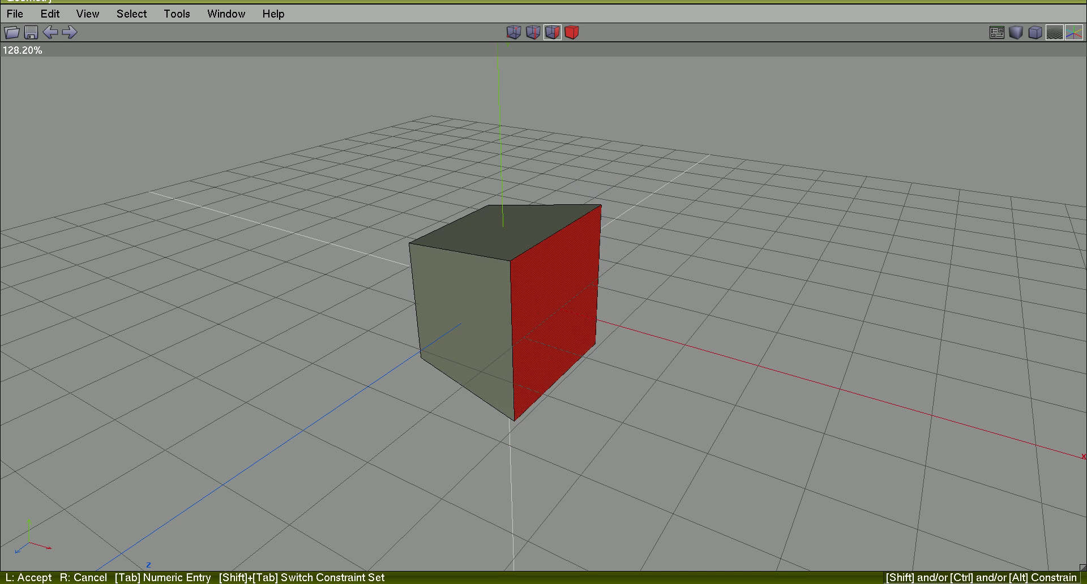
{"action": "right_click", "coordinate": [847, 138]}
Preview the Move axis choices from the face menu, dismiss them, and reopen the face menu
{"action": "right_click", "coordinate": [818, 106]}
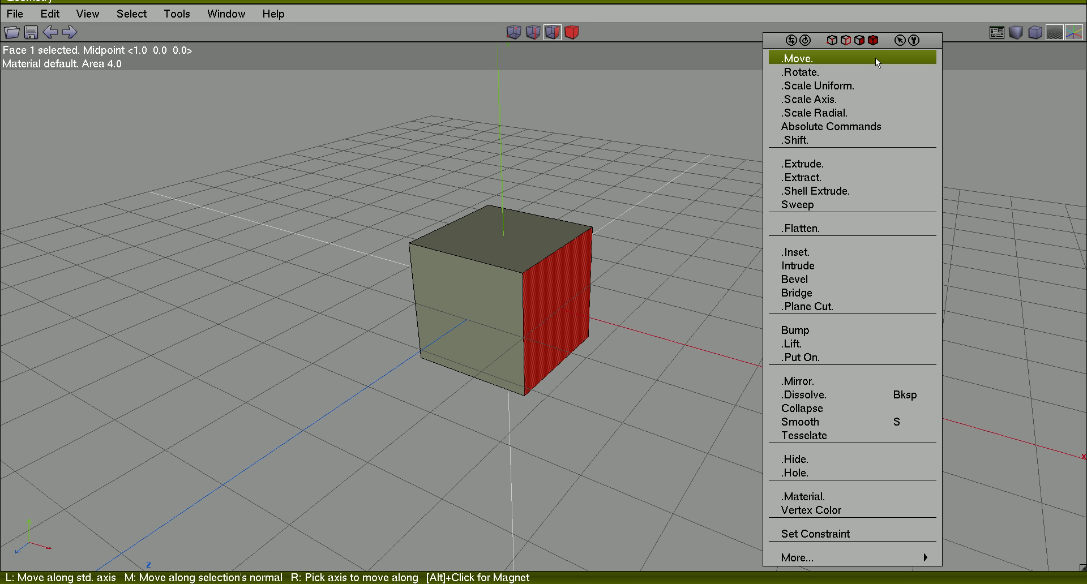
{"action": "left_click", "coordinate": [845, 63]}
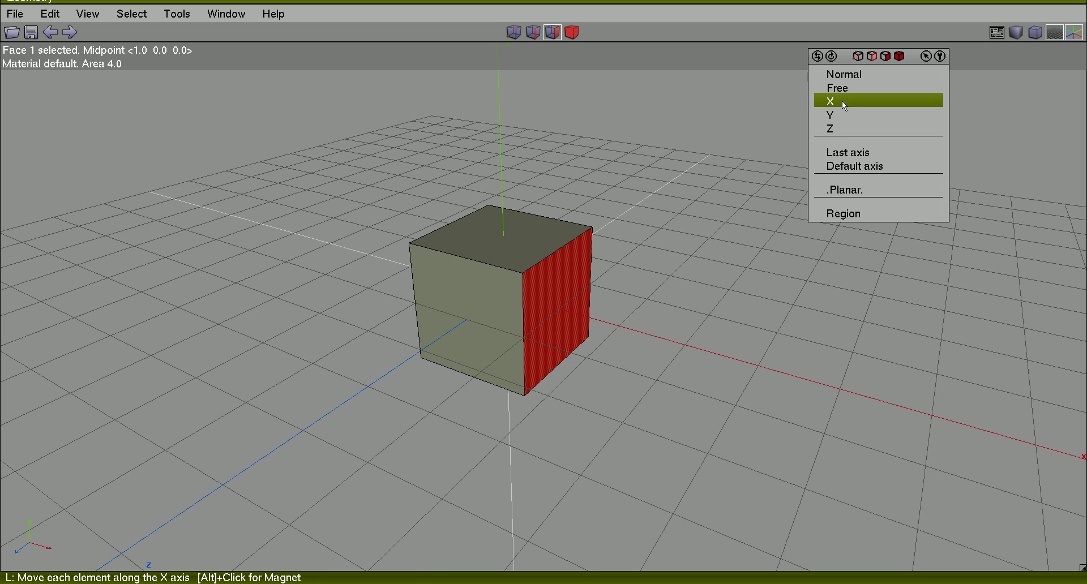
{"action": "left_click", "coordinate": [836, 129]}
{"action": "right_click", "coordinate": [756, 120]}
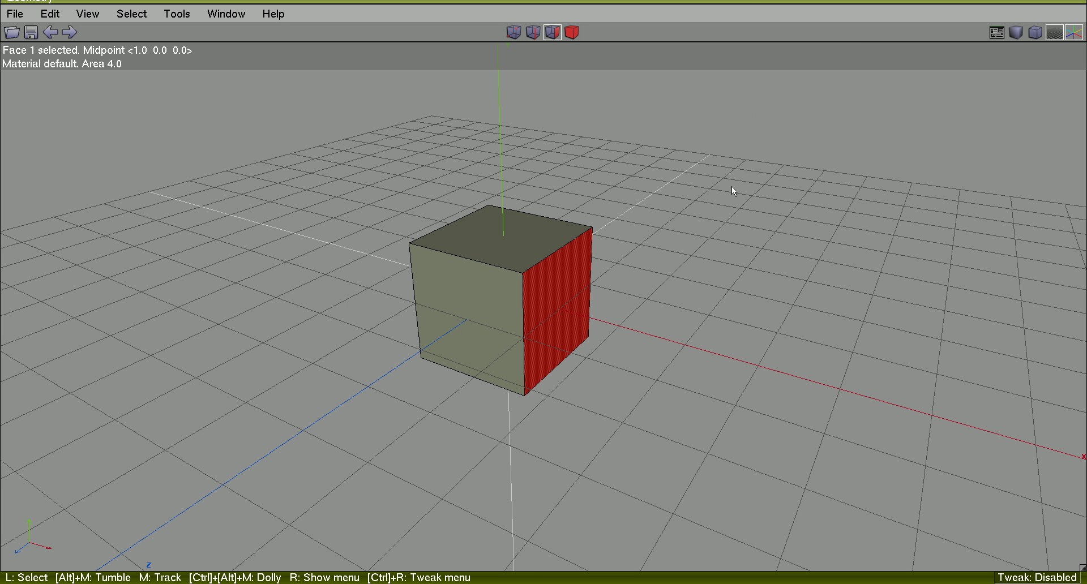
{"action": "right_click", "coordinate": [738, 160]}
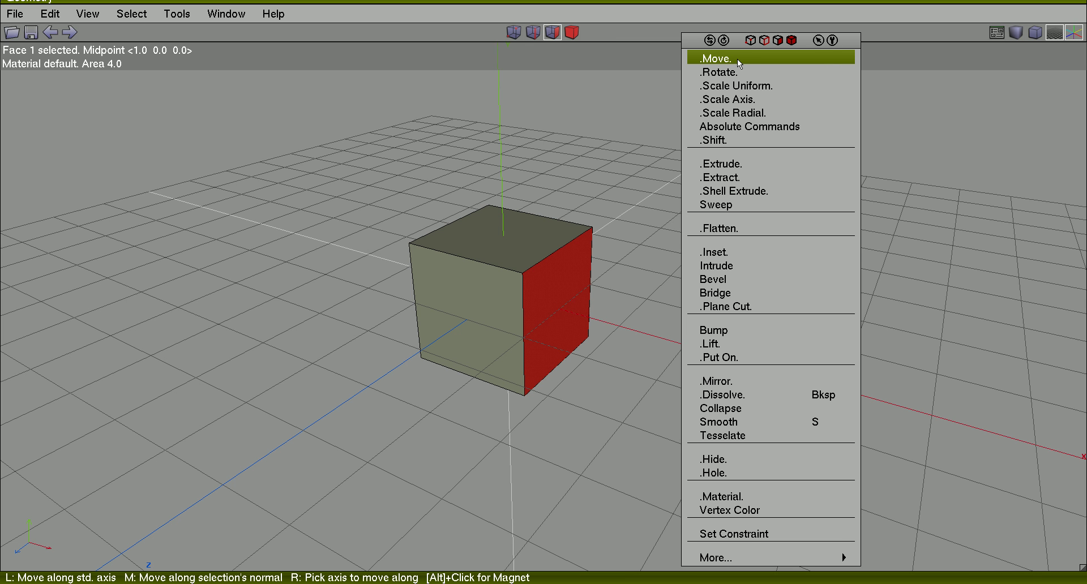
Try moving the face along the front vertical edge as axis, then cancel the move
{"action": "left_click", "coordinate": [739, 61]}
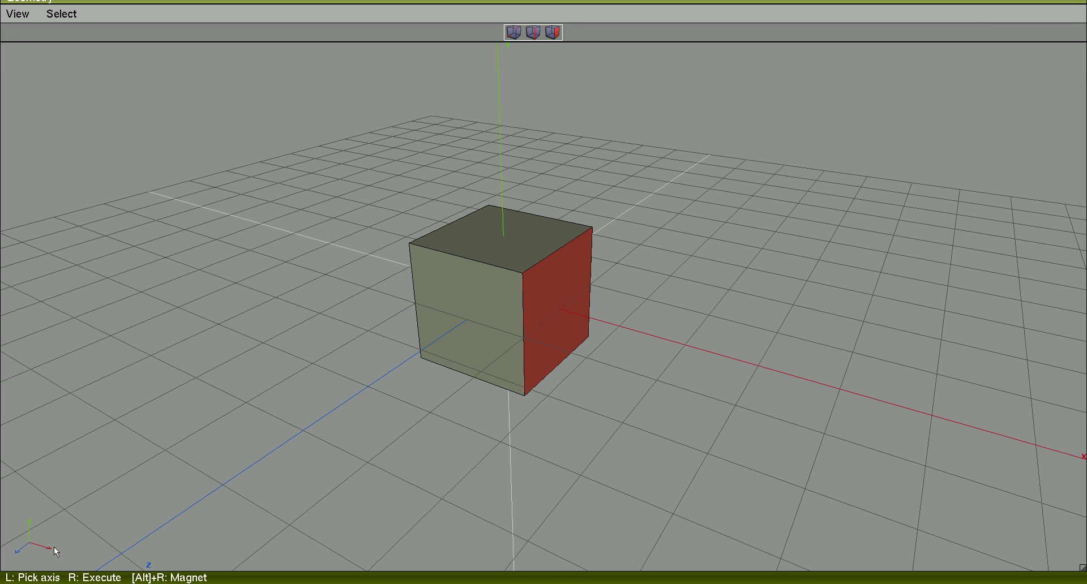
{"action": "left_click", "coordinate": [527, 300]}
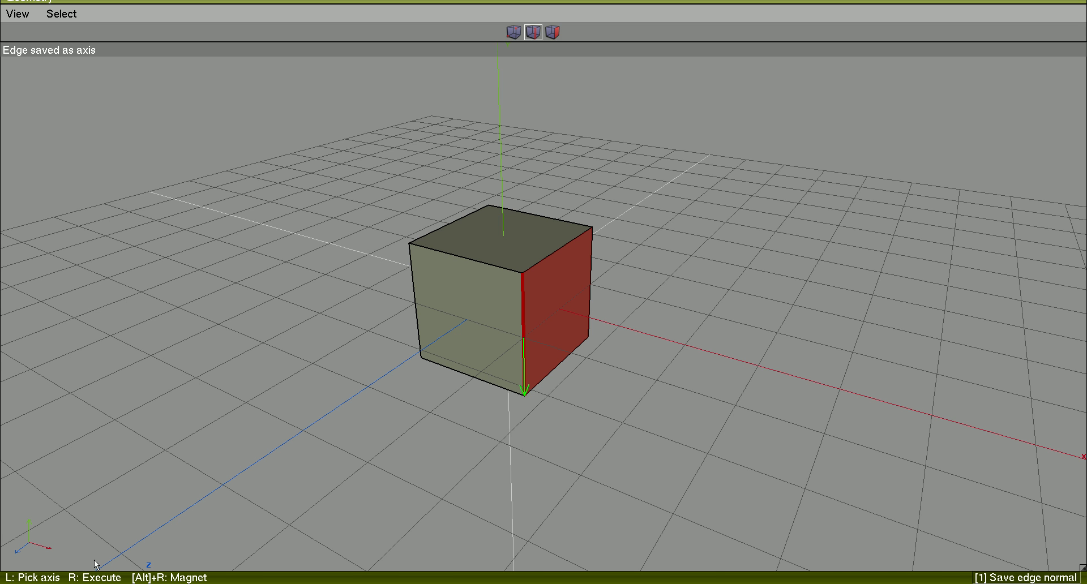
{"action": "right_click", "coordinate": [325, 358]}
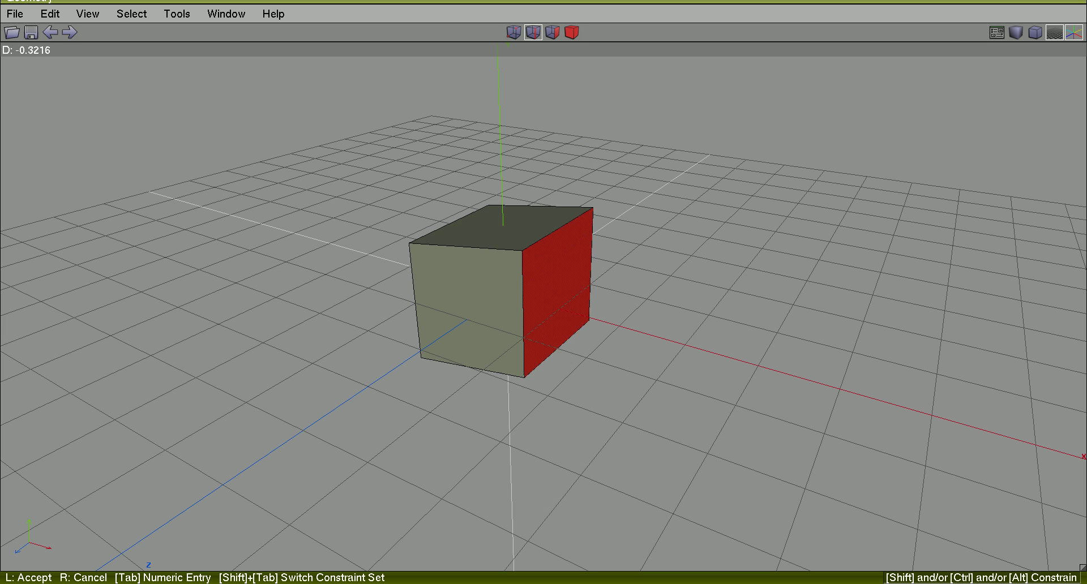
{"action": "right_click", "coordinate": [591, 353]}
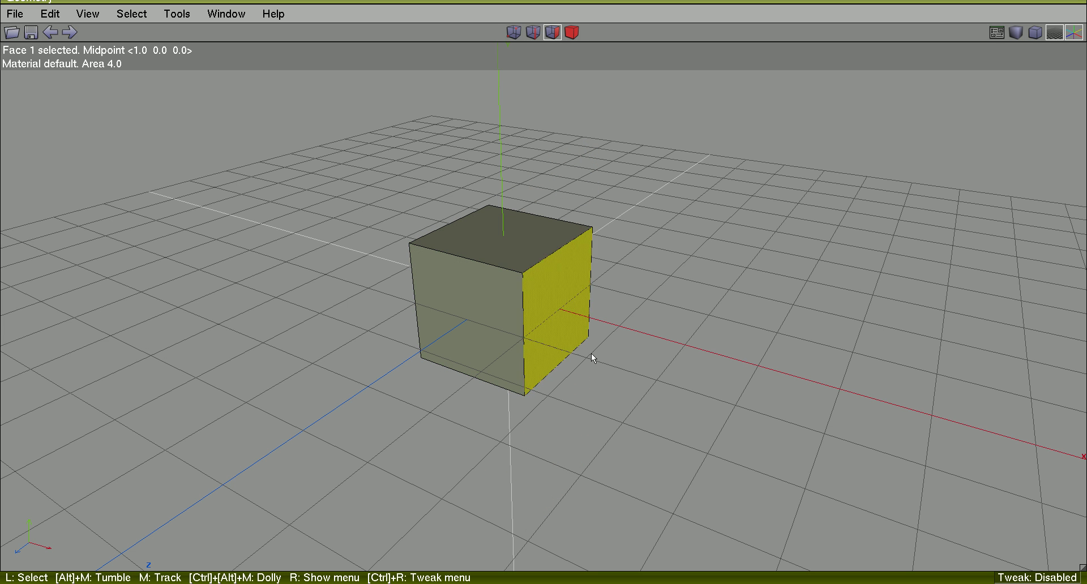
View Move's Normal, Free, X, Y, Z choices, dismiss them, and reopen the face commands
{"action": "right_click", "coordinate": [772, 116]}
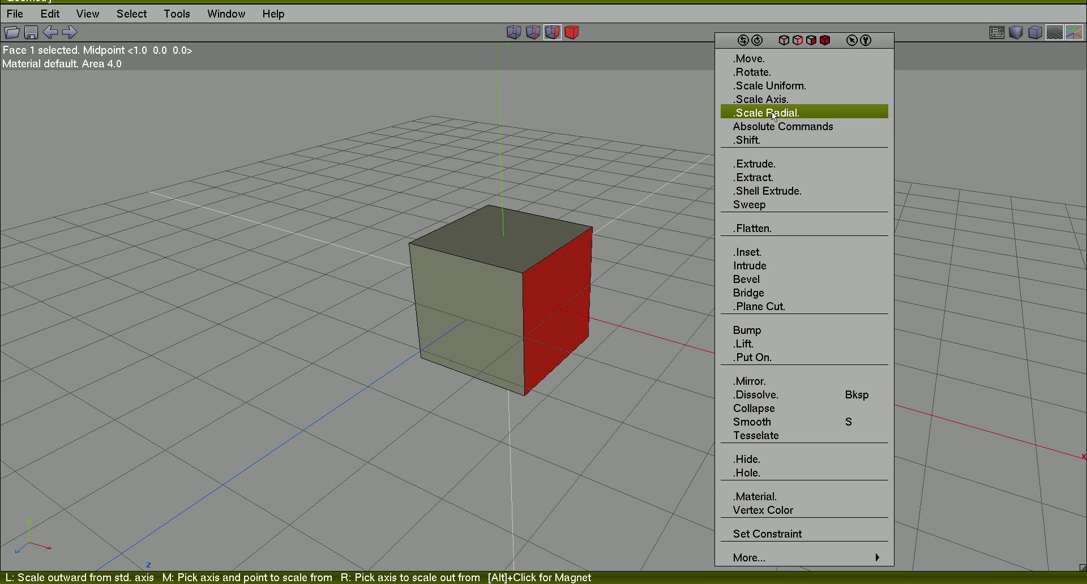
{"action": "left_click", "coordinate": [772, 60]}
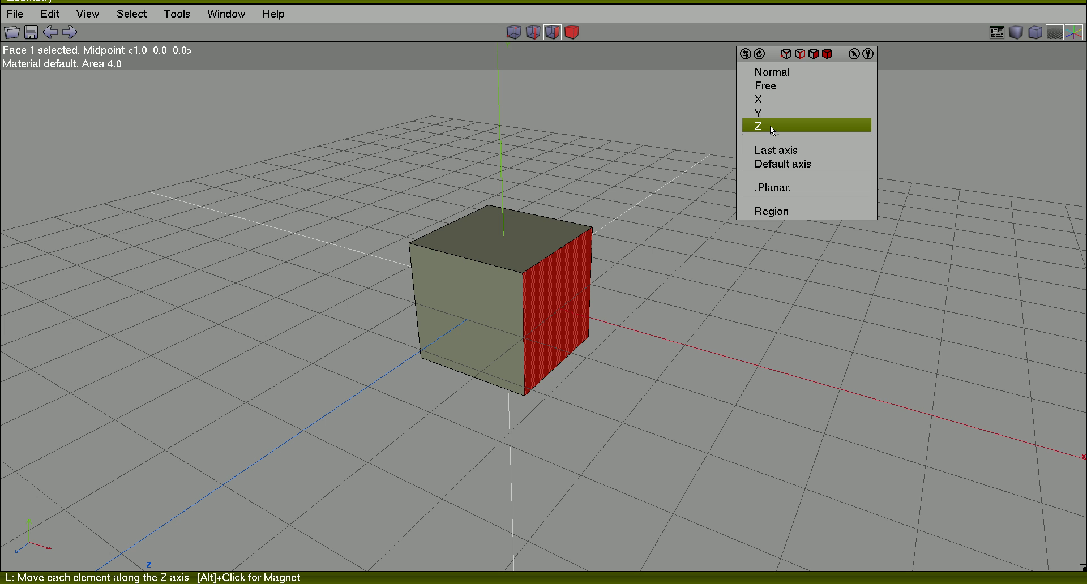
{"action": "left_click", "coordinate": [678, 113]}
{"action": "right_click", "coordinate": [740, 232]}
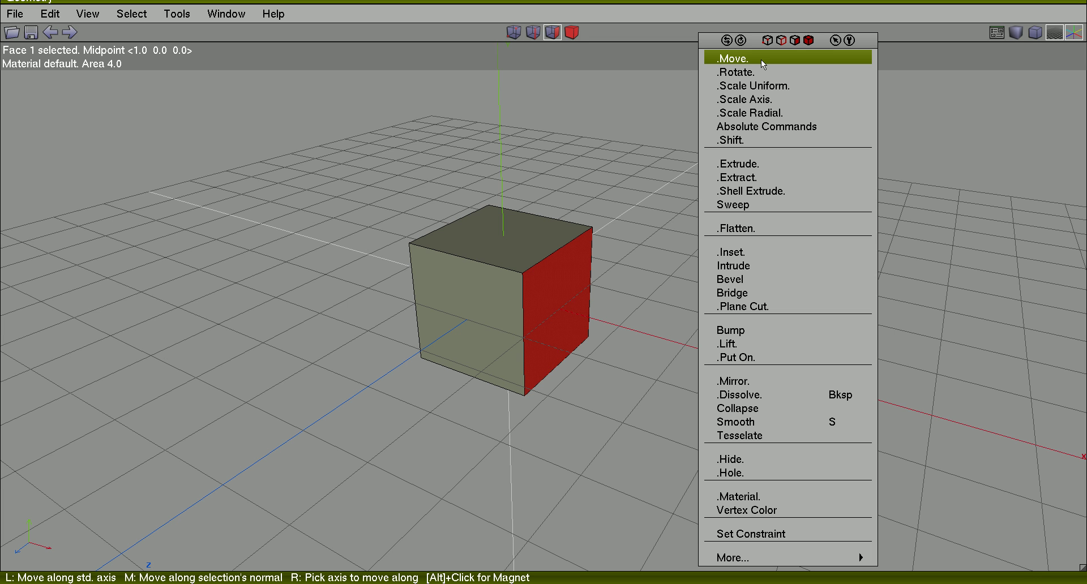
Bind Ctrl+X to Move along X for faces using Insert on the X entry
{"action": "left_click", "coordinate": [761, 60]}
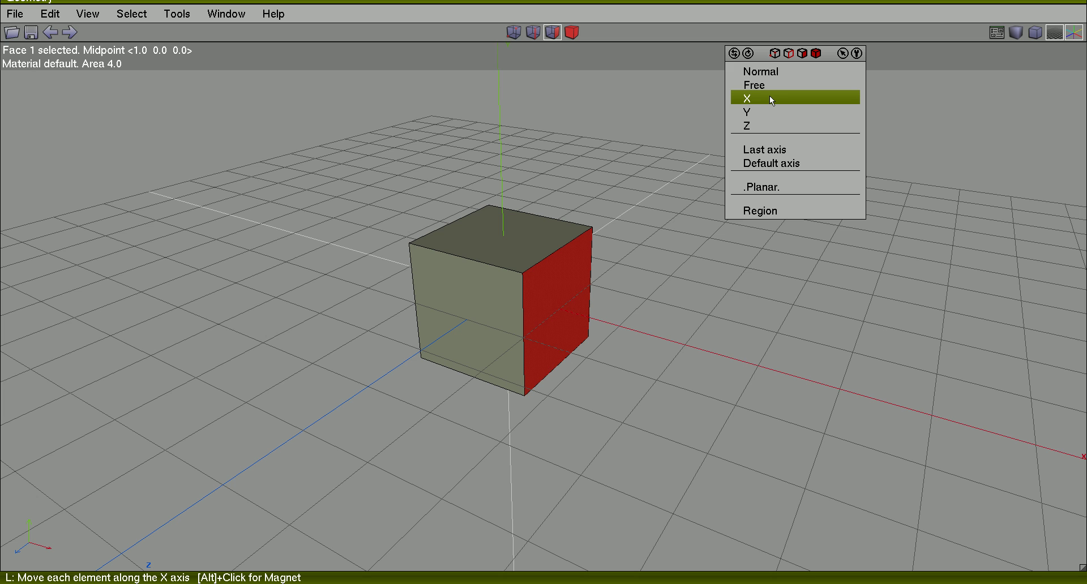
{"action": "key", "text": "Insert"}
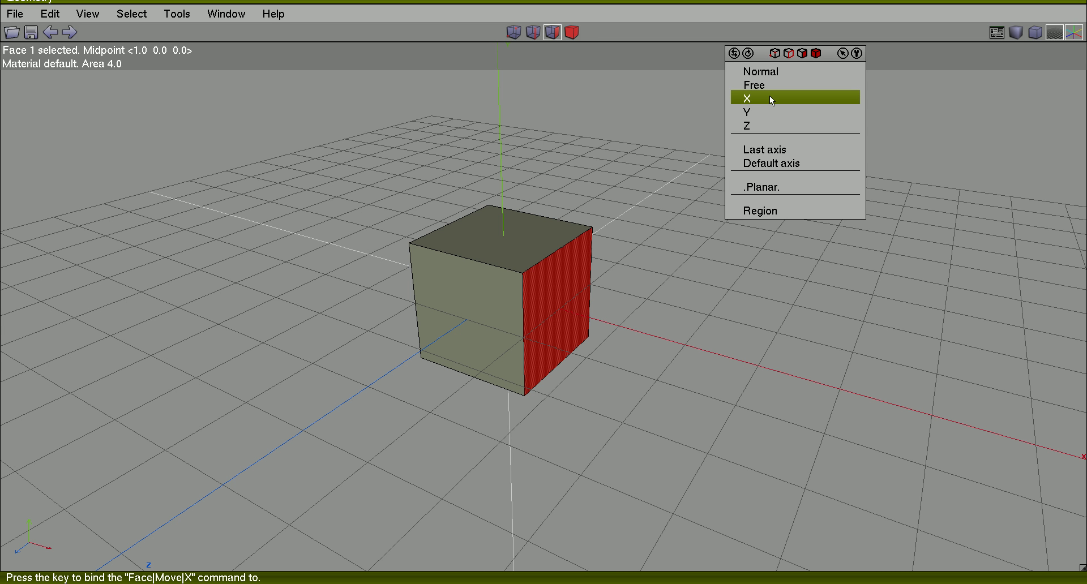
{"action": "key", "text": "ctrl+x"}
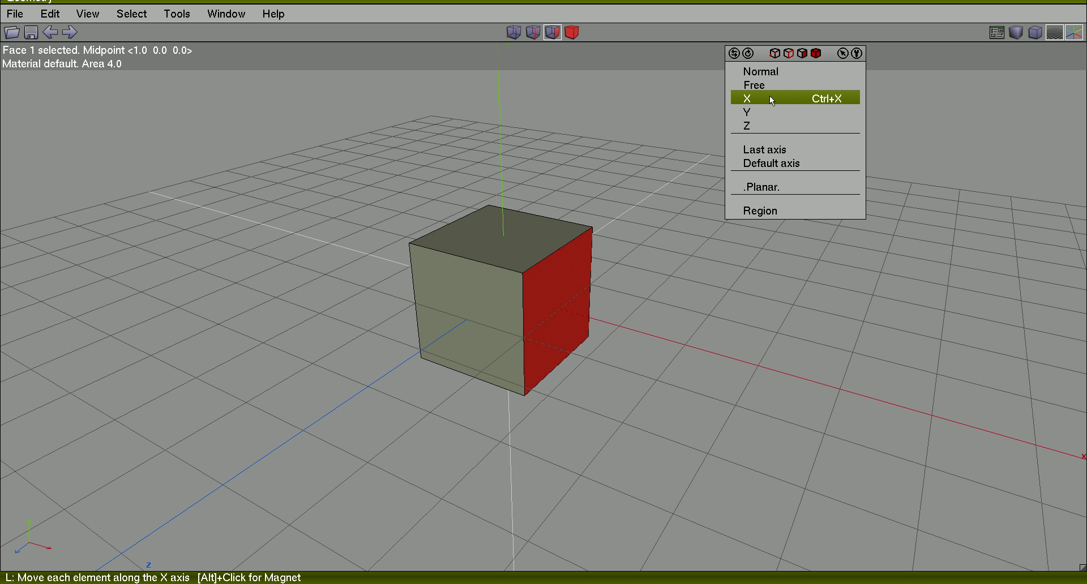
Test-move the selected face along X with the new hotkey, leaving the cube unchanged
{"action": "left_click", "coordinate": [739, 374]}
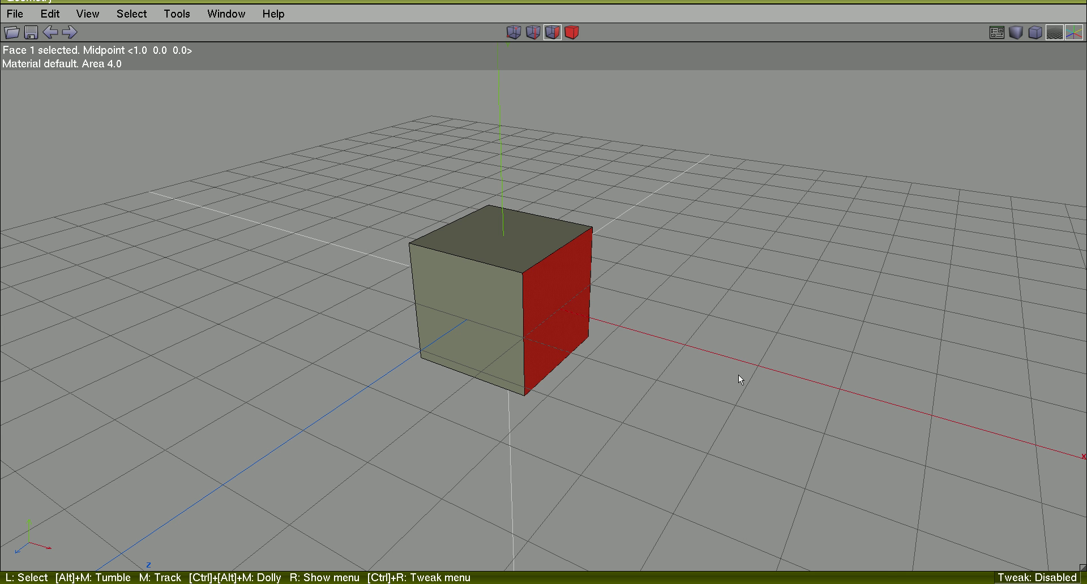
{"action": "key", "text": "d"}
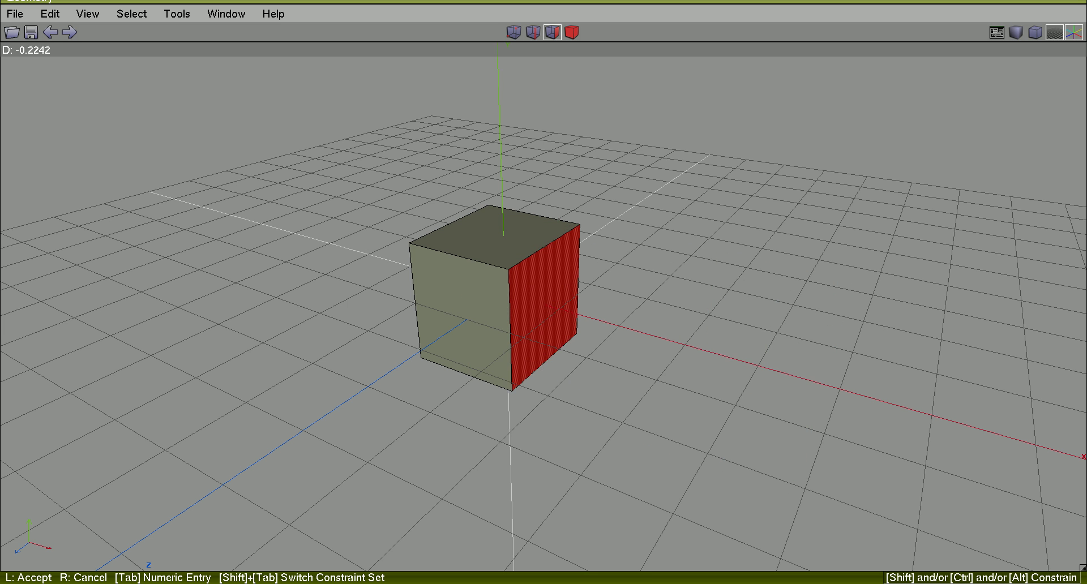
{"action": "left_click", "coordinate": [544, 296]}
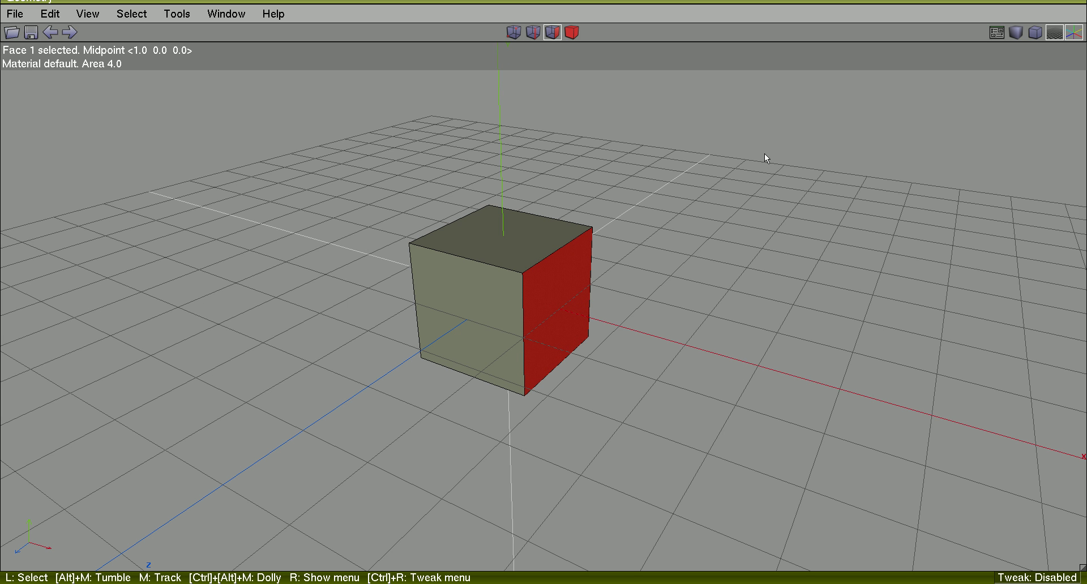
Delete the Ctrl+X Face|Move|X hotkey from Move's X entry and confirm with OK
{"action": "right_click", "coordinate": [765, 106]}
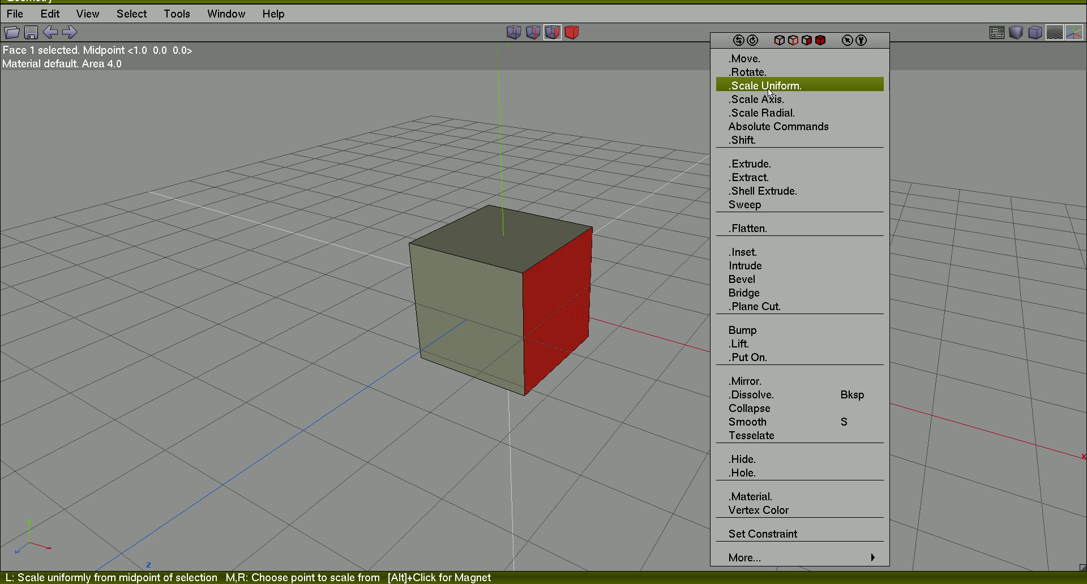
{"action": "left_click", "coordinate": [768, 57]}
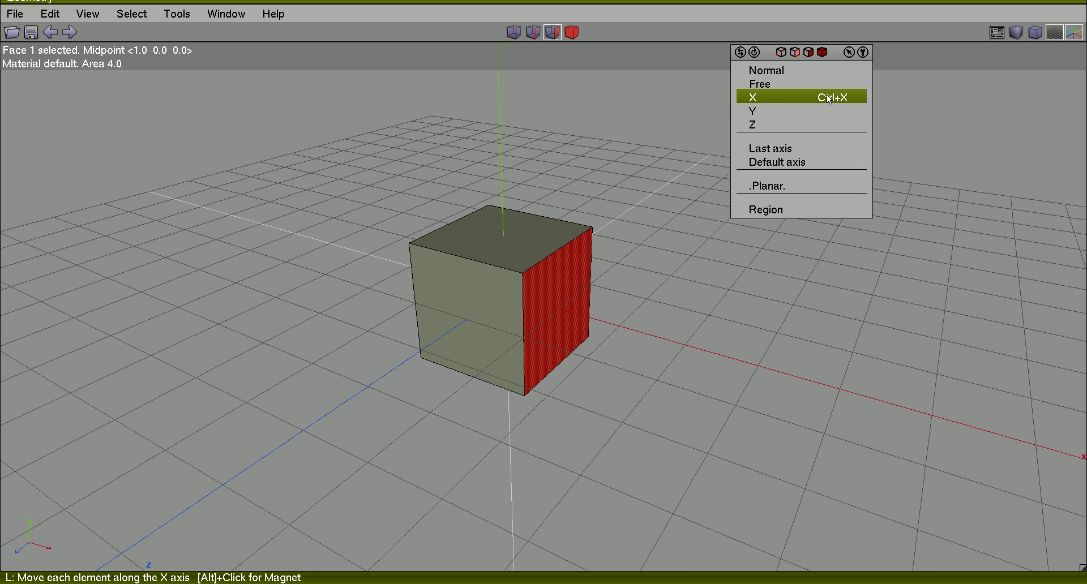
{"action": "key", "text": "Delete"}
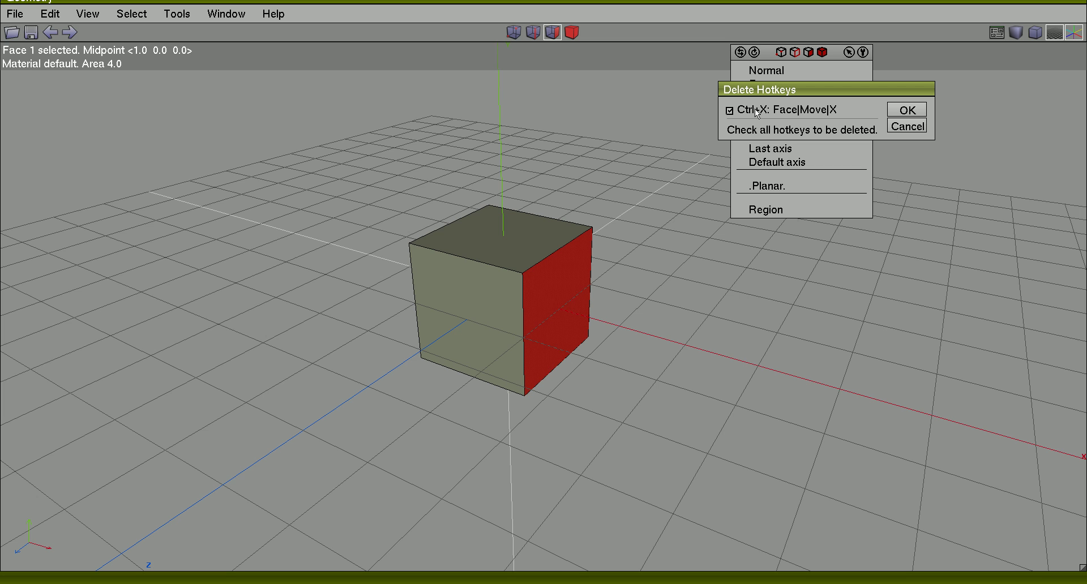
{"action": "left_click", "coordinate": [908, 110]}
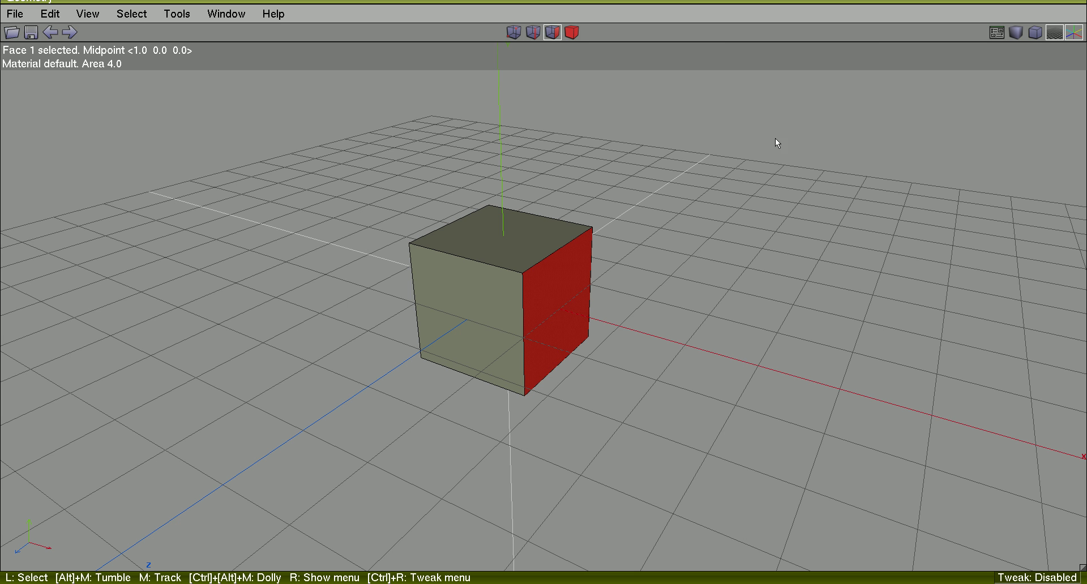
{"action": "right_click", "coordinate": [771, 120]}
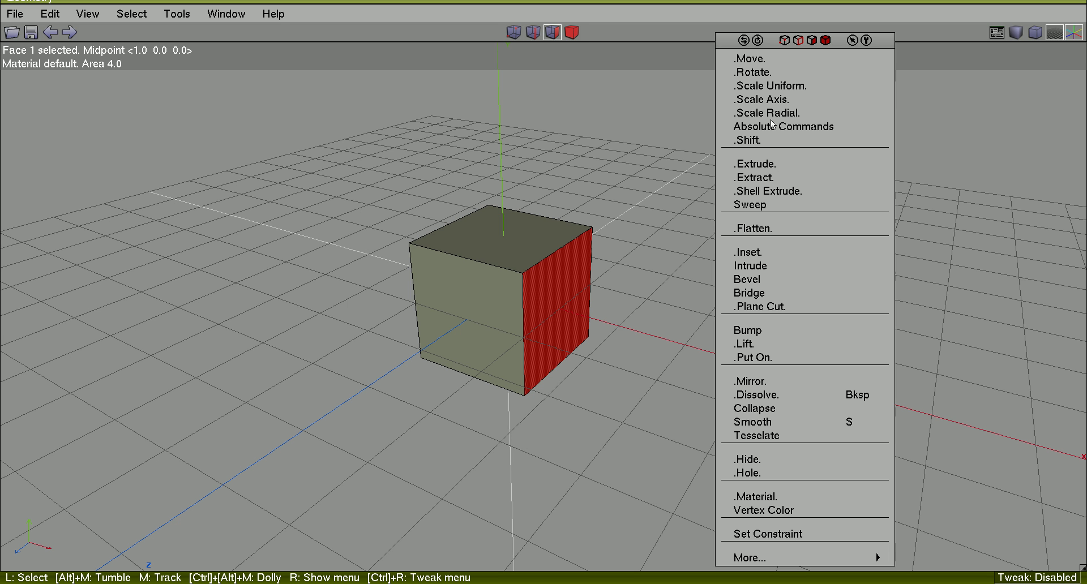
{"action": "left_click", "coordinate": [764, 64]}
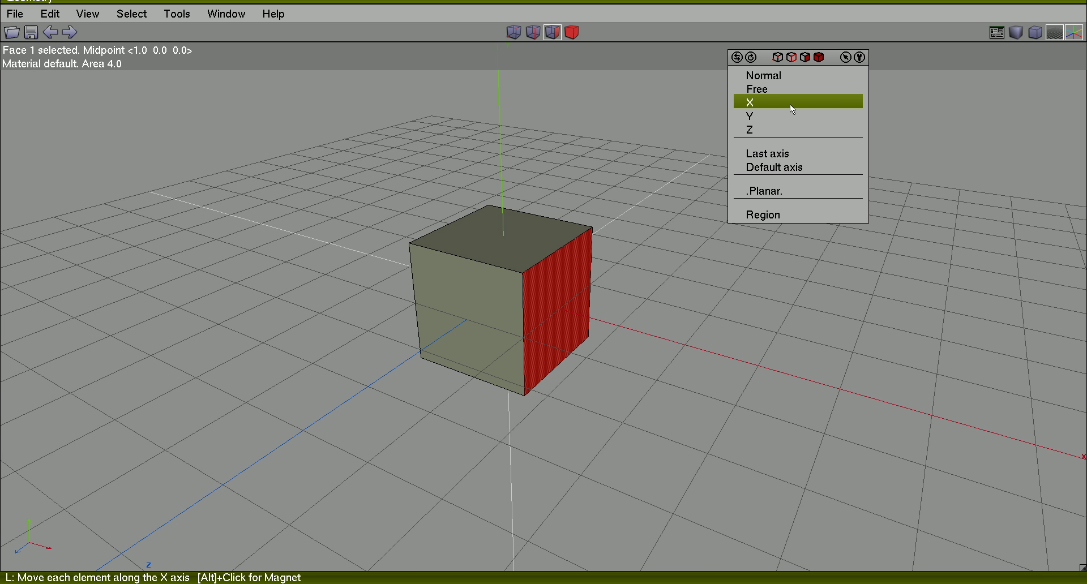
{"action": "left_click", "coordinate": [669, 120]}
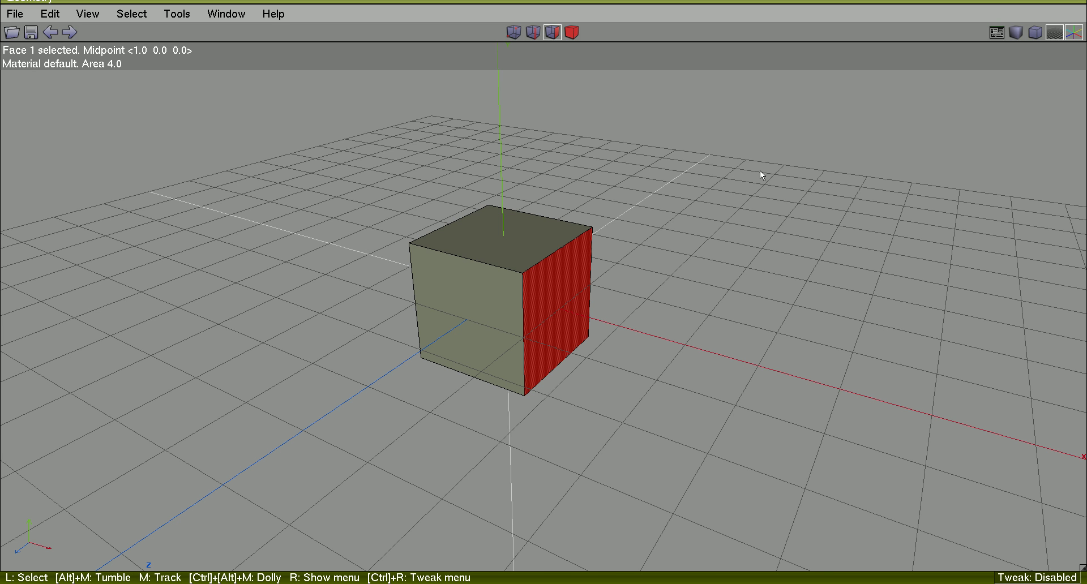